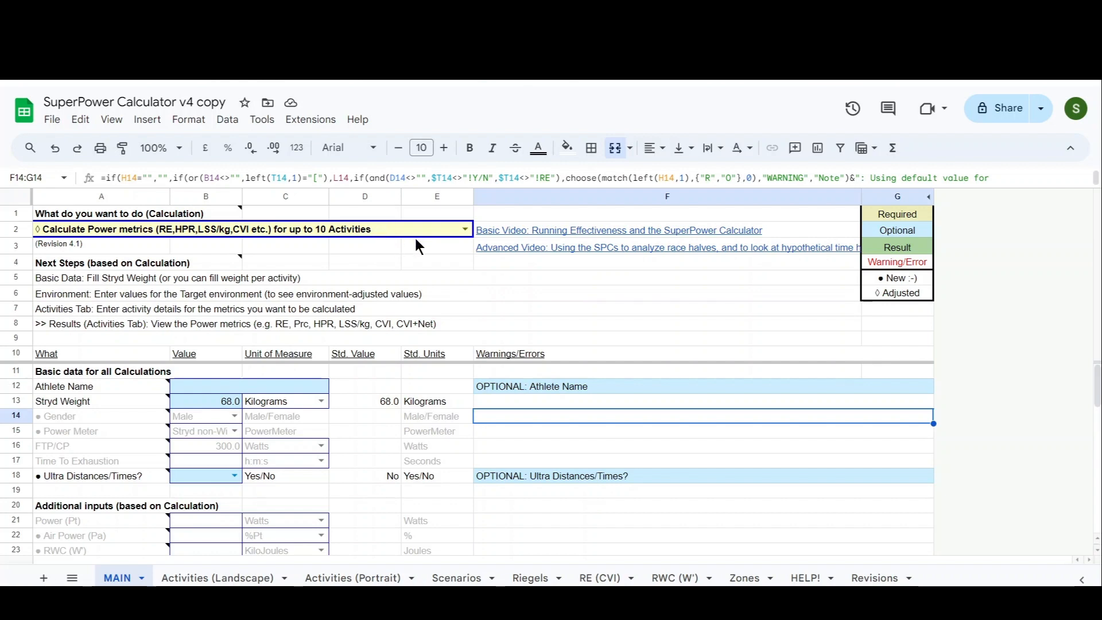
Set the calculation in the MAIN sheet to "Calculate Power metrics (RE,HPR,LSS/kg,CVI etc.) for up to 10 Activities"
left_click(466, 229)
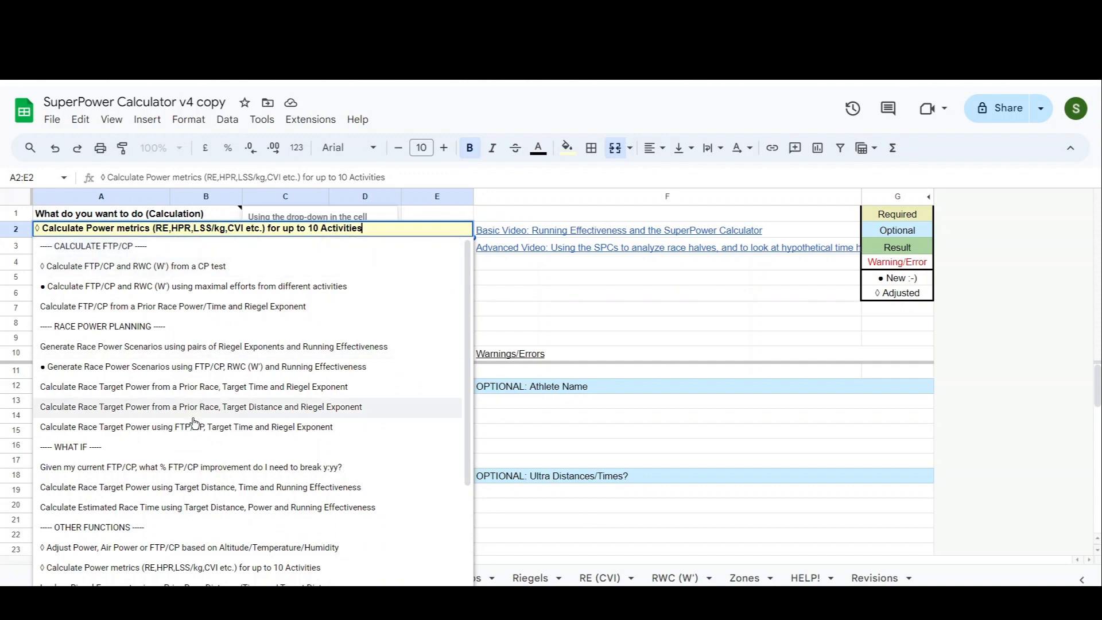
scroll(147, 566, "down", 2)
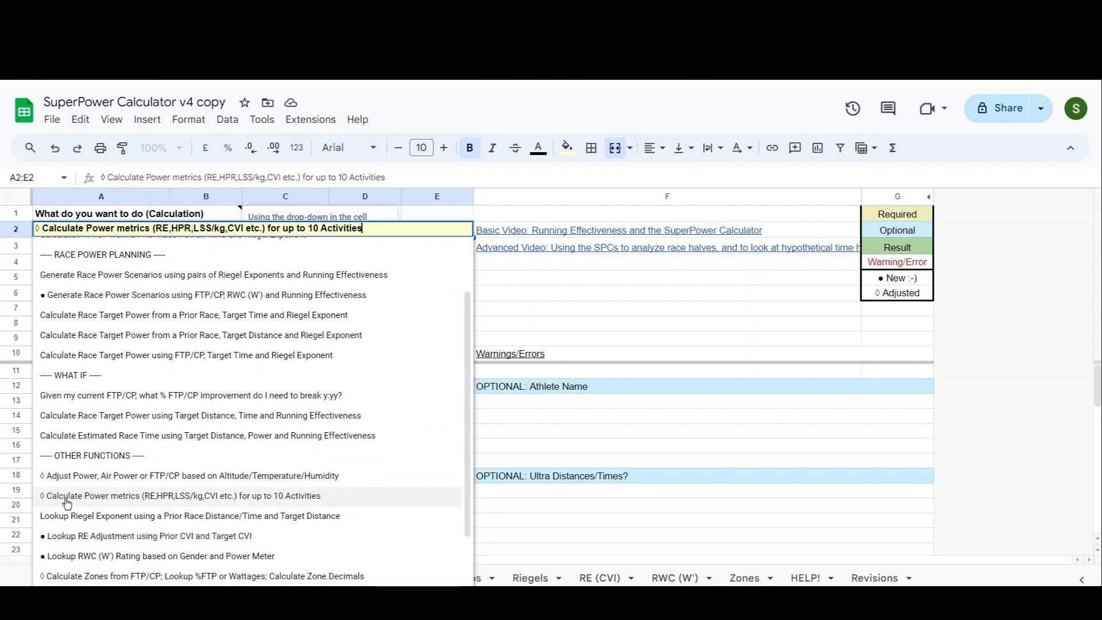
left_click(123, 501)
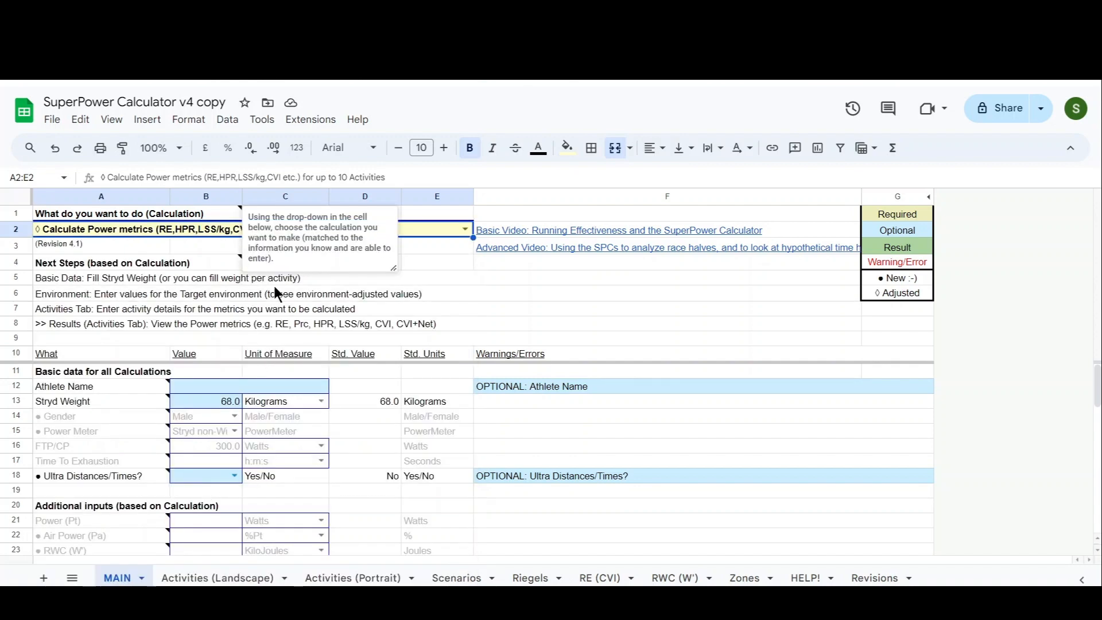
left_click(505, 293)
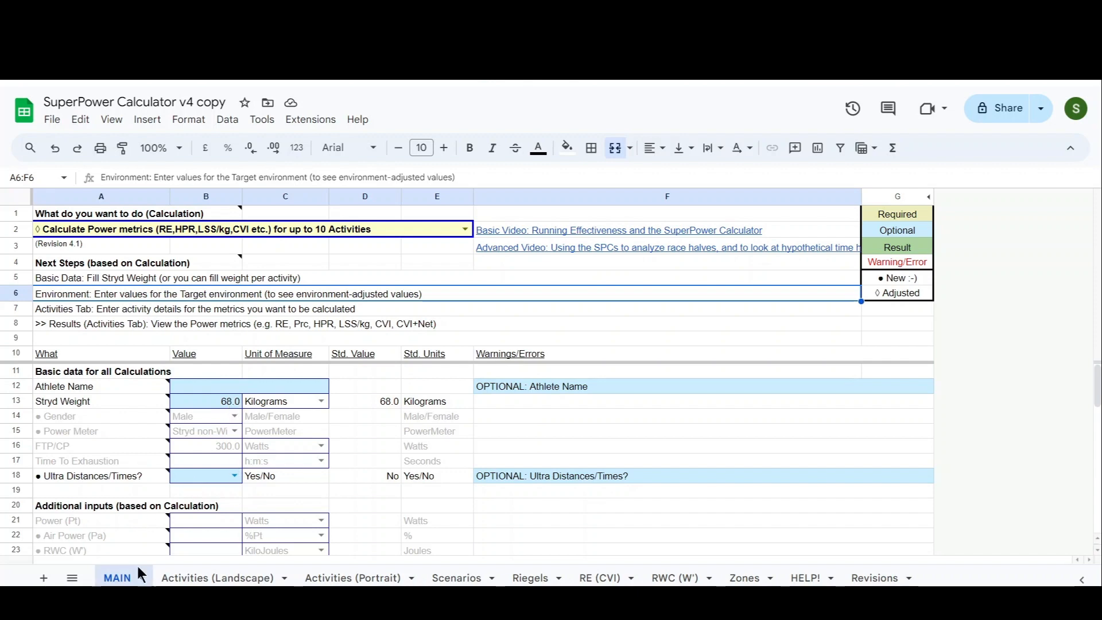
Open the Activities (Landscape) sheet and set the unit of the Distance column to Miles
left_click(217, 579)
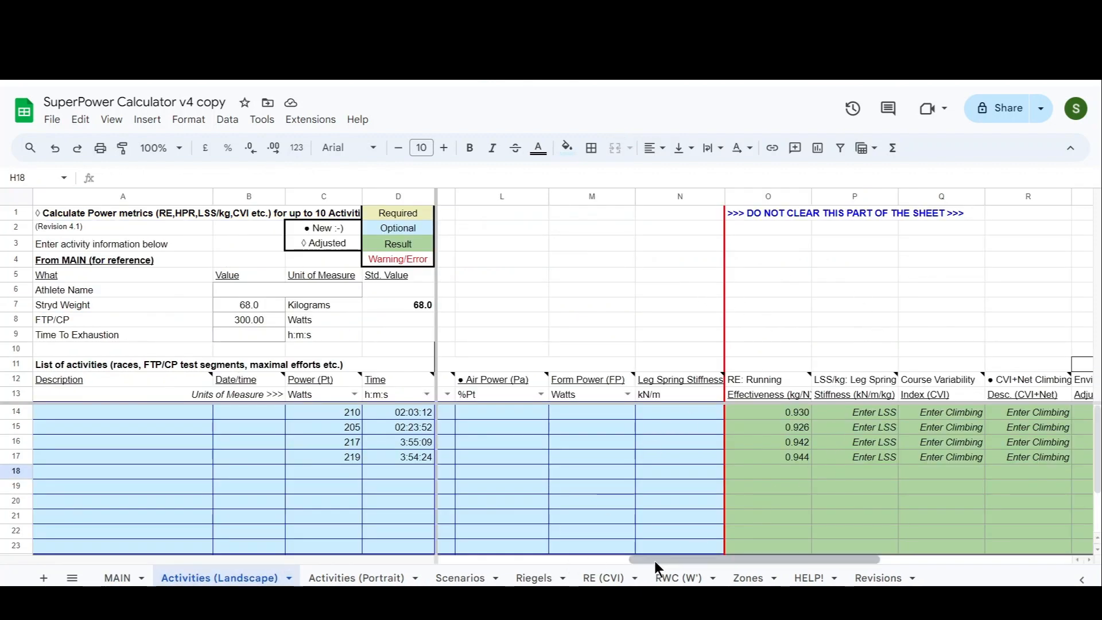
left_click_drag(655, 560, 397, 574)
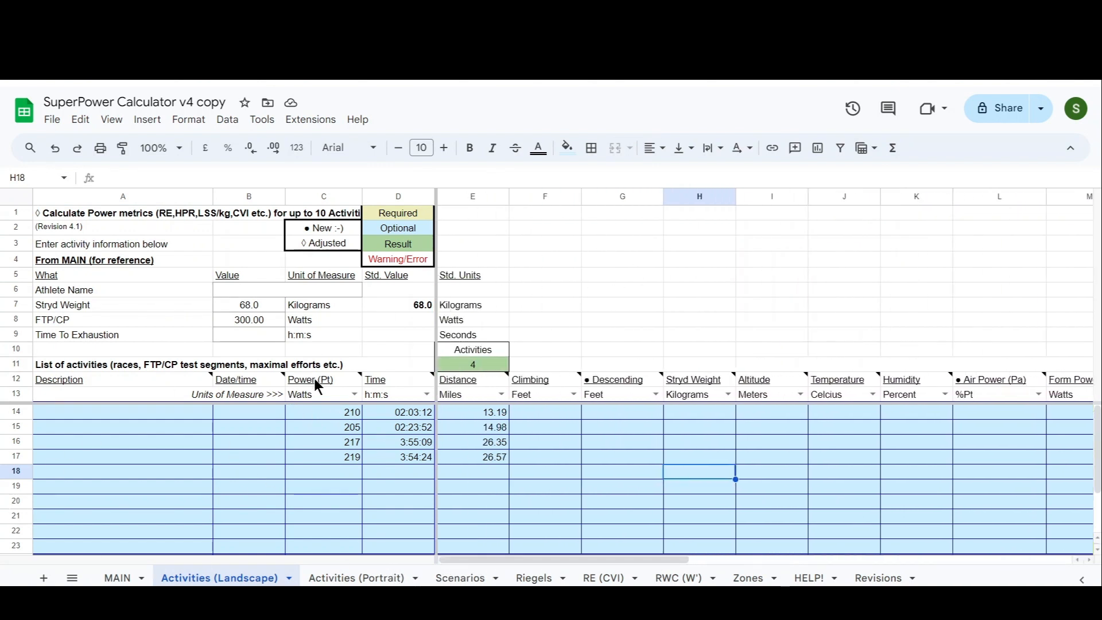
mouse_move(315, 379)
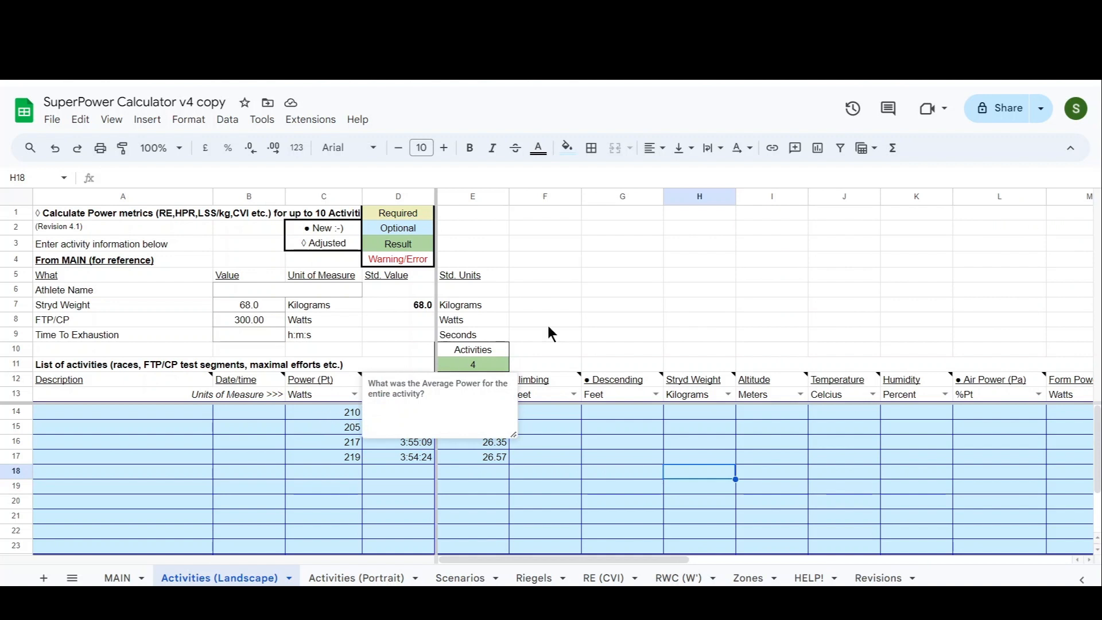
left_click(602, 309)
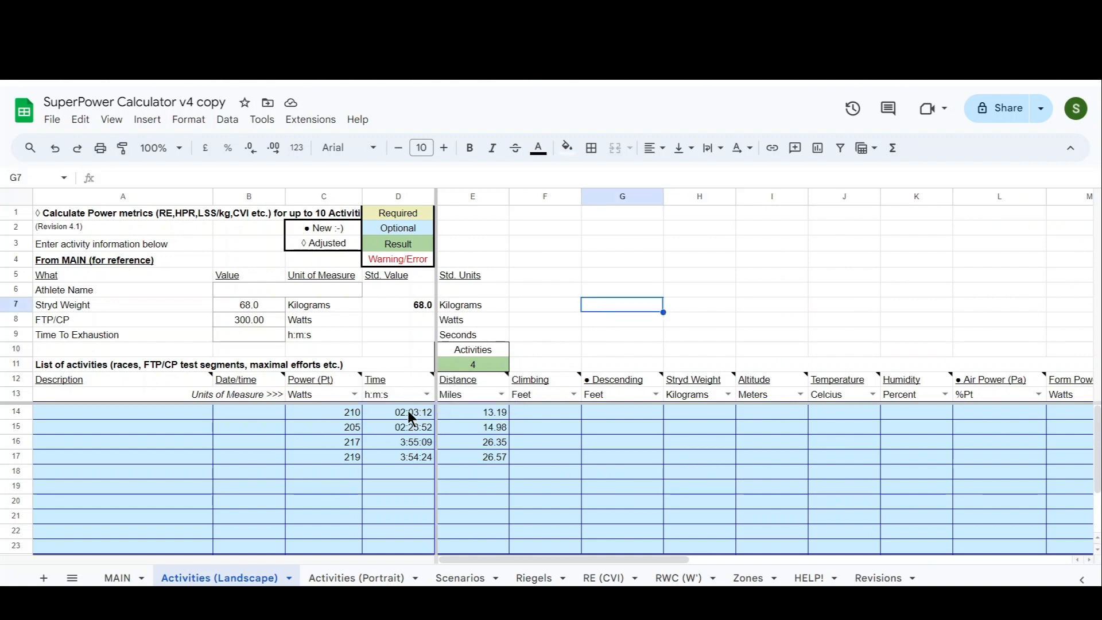
left_click(503, 395)
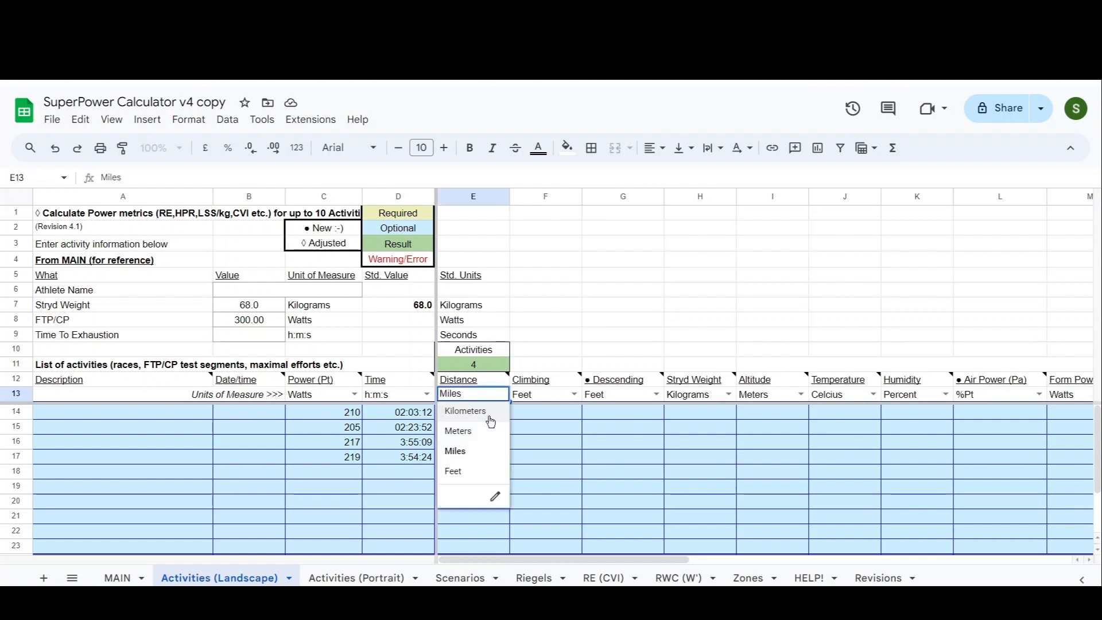
left_click(459, 452)
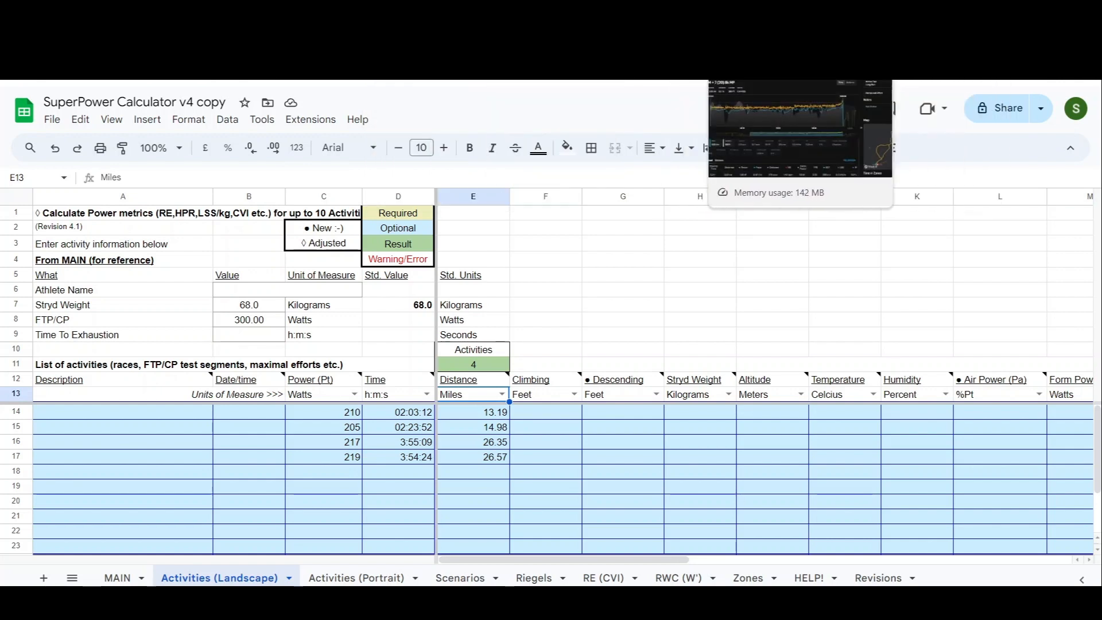
In the Stryd activity "Stow HM + 7 (20) 8k MP", select the 1:10:32 to 3:13:32 stretch, hide the pace curve, and return to the spreadsheet
left_click(752, 14)
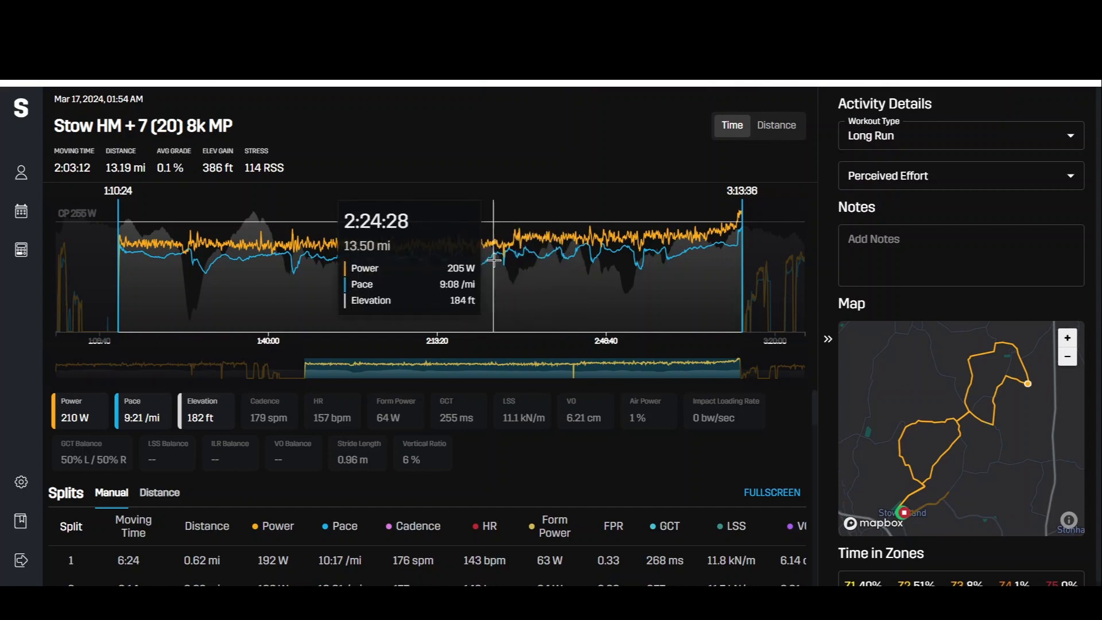
left_click(524, 269)
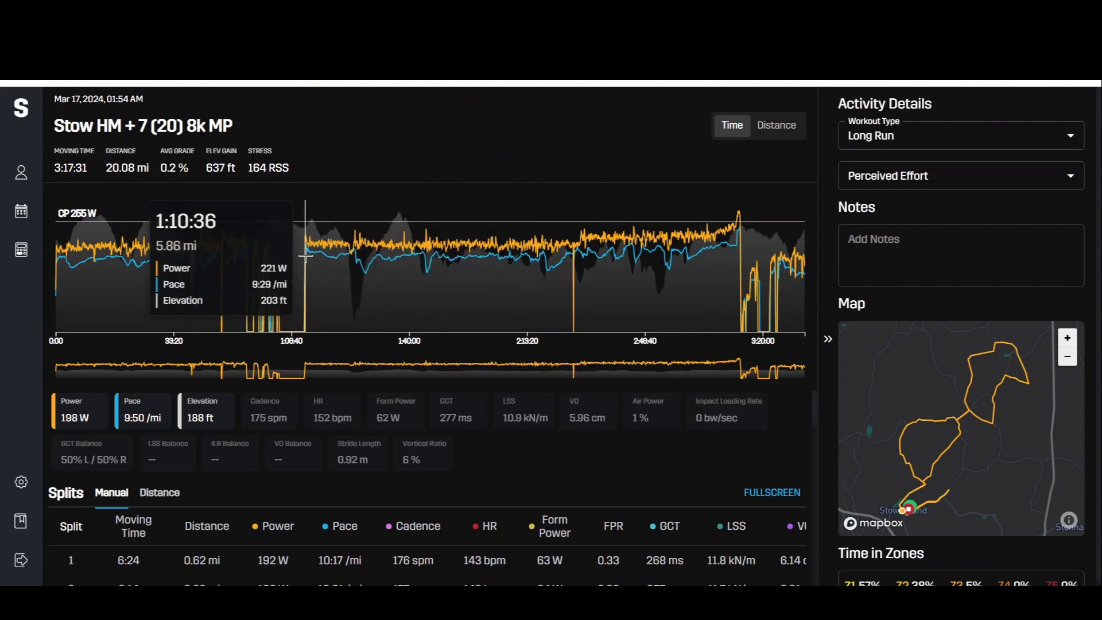
mouse_move(305, 256)
left_mouse_down()
mouse_move(733, 241)
mouse_move(742, 251)
left_mouse_up()
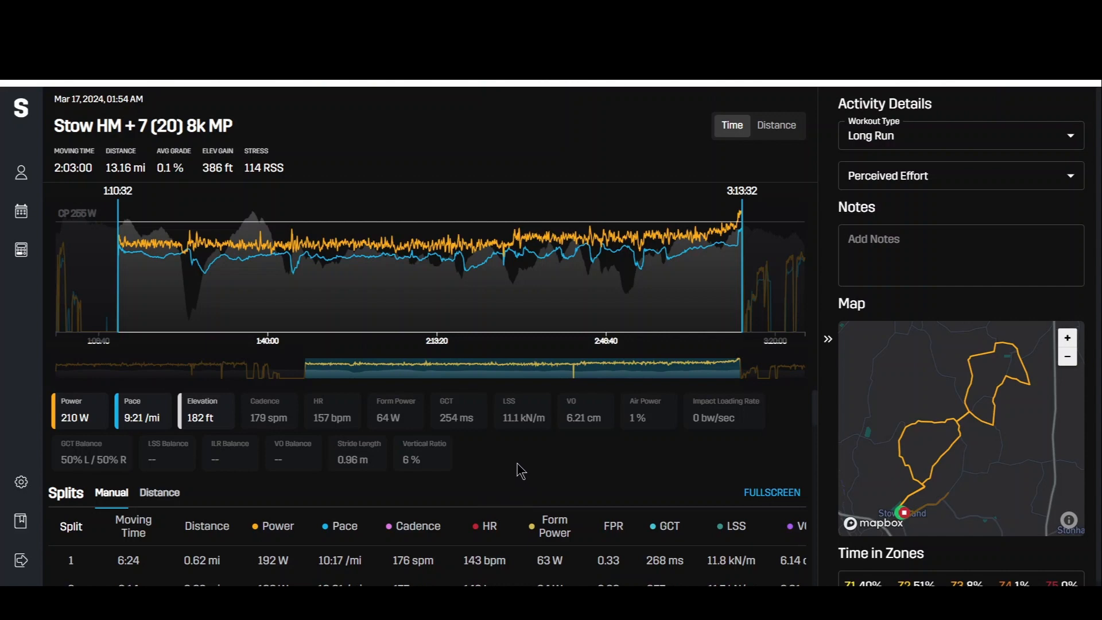
left_click(133, 421)
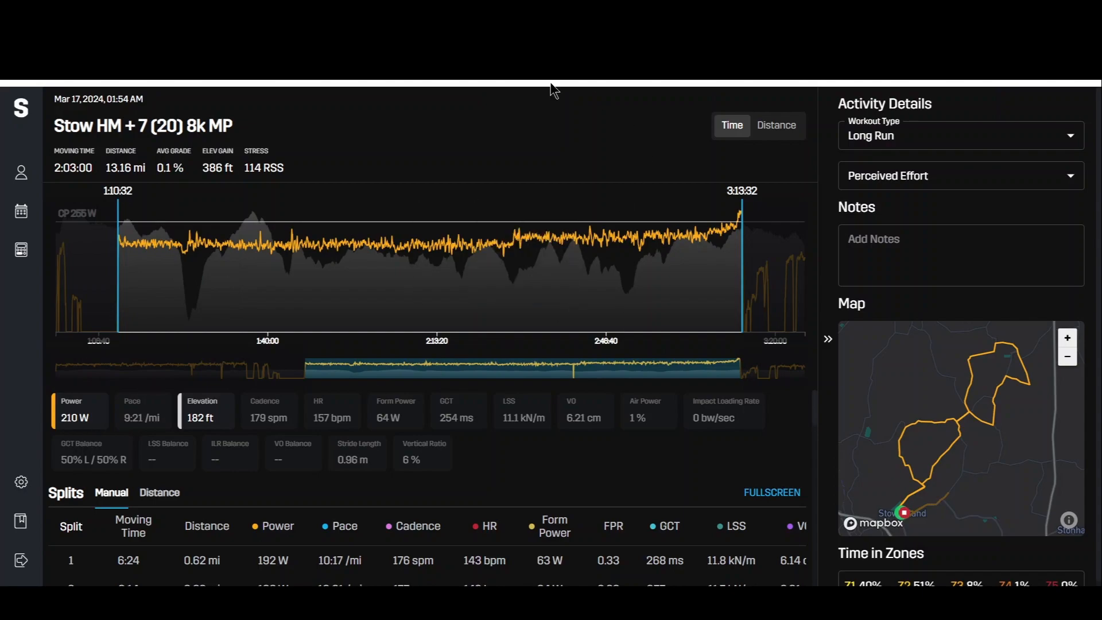
left_click(123, 14)
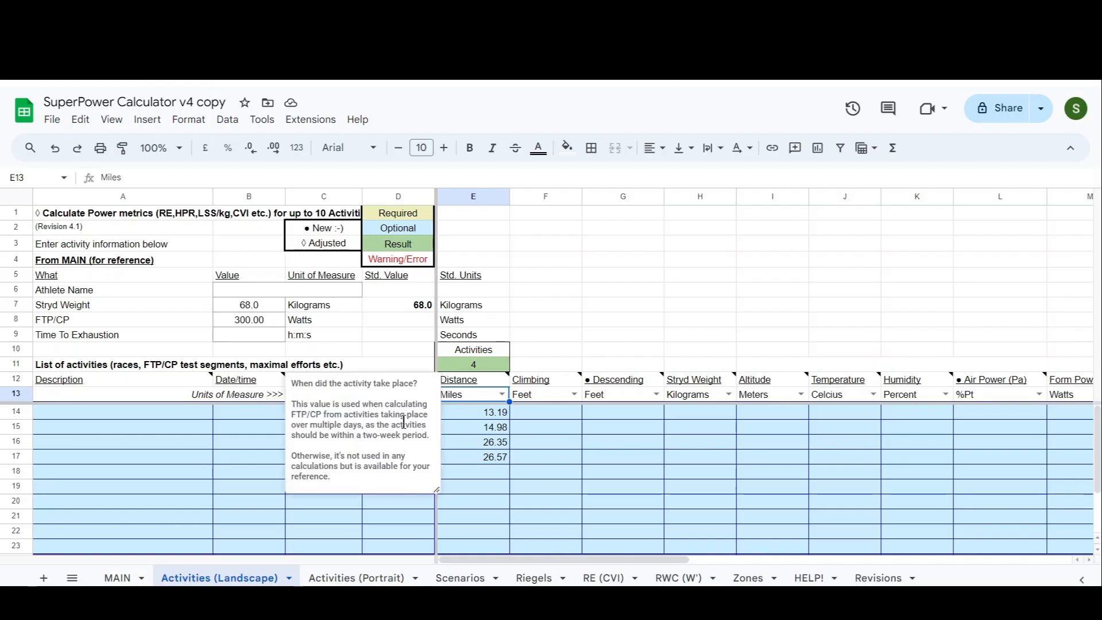
left_click(599, 319)
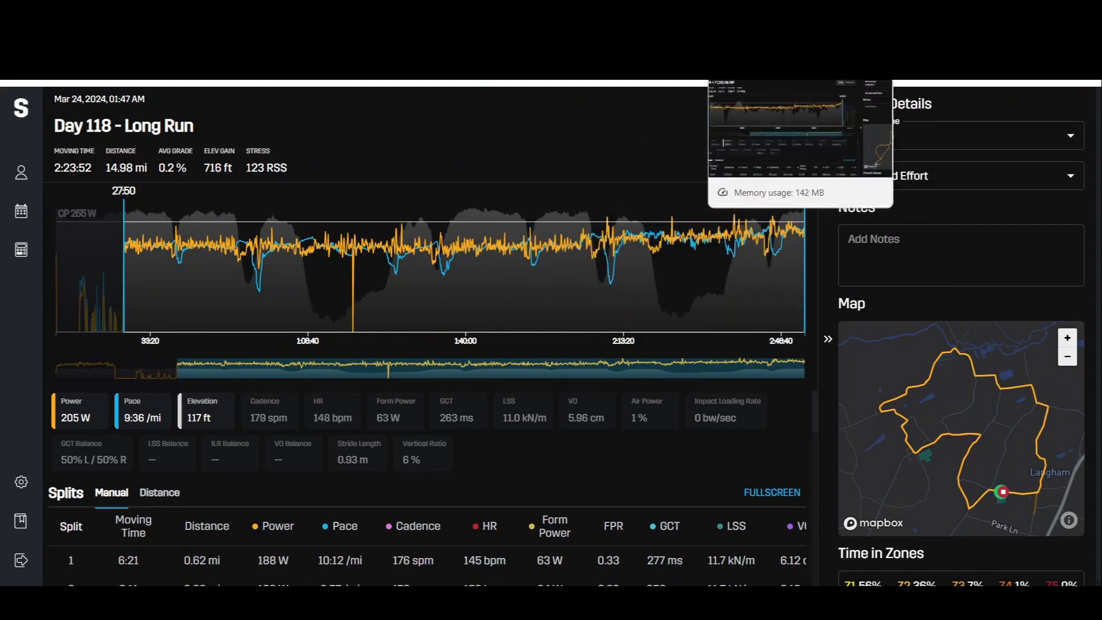
Switch to the Stryd activity "Day 118 - Long Run" and select the stretch from 27:50 to the end of the run
left_click(746, 17)
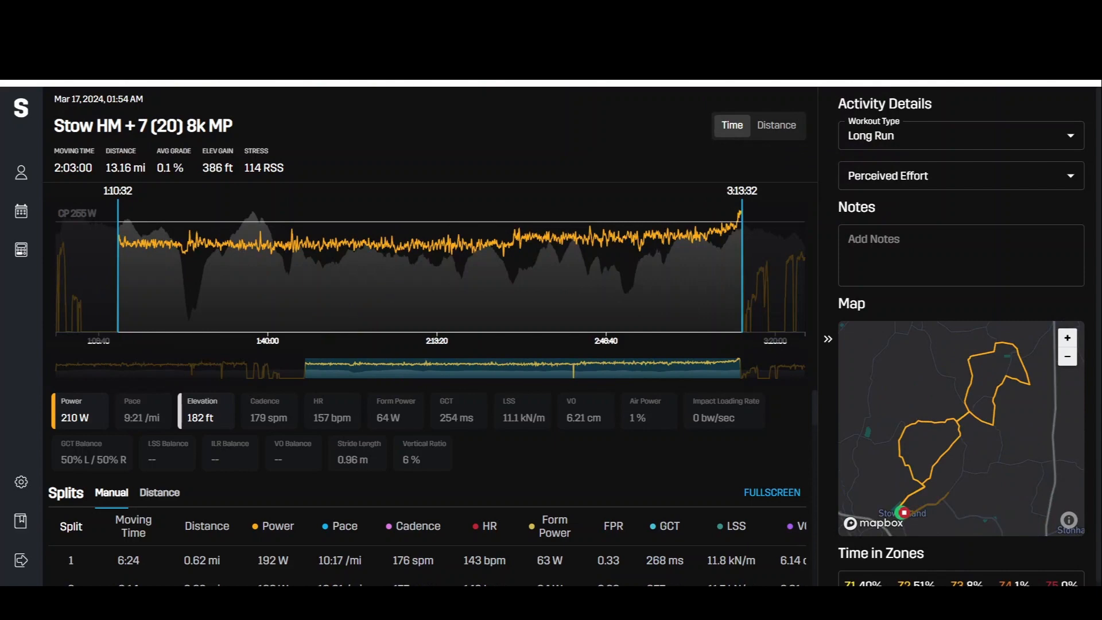
left_click(608, 18)
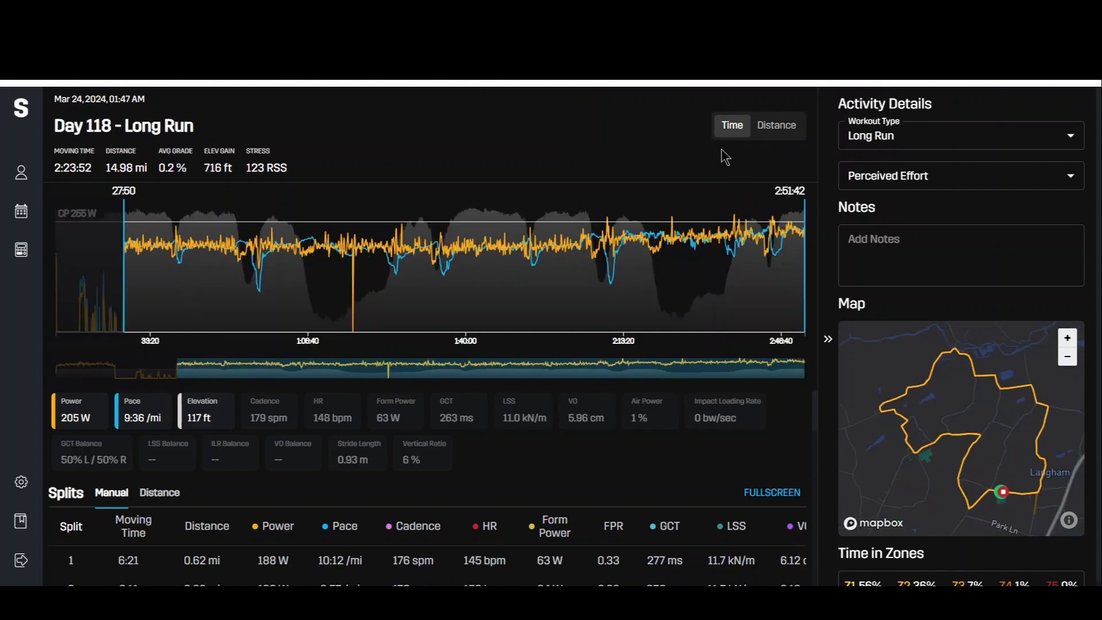
left_click(473, 281)
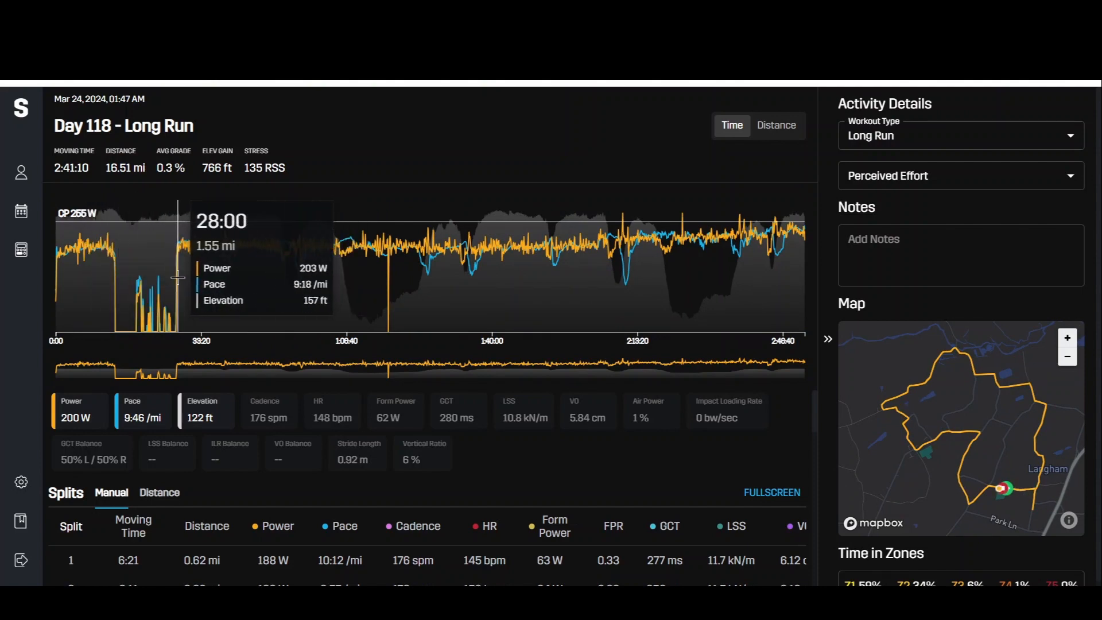
left_click_drag(178, 278, 810, 280)
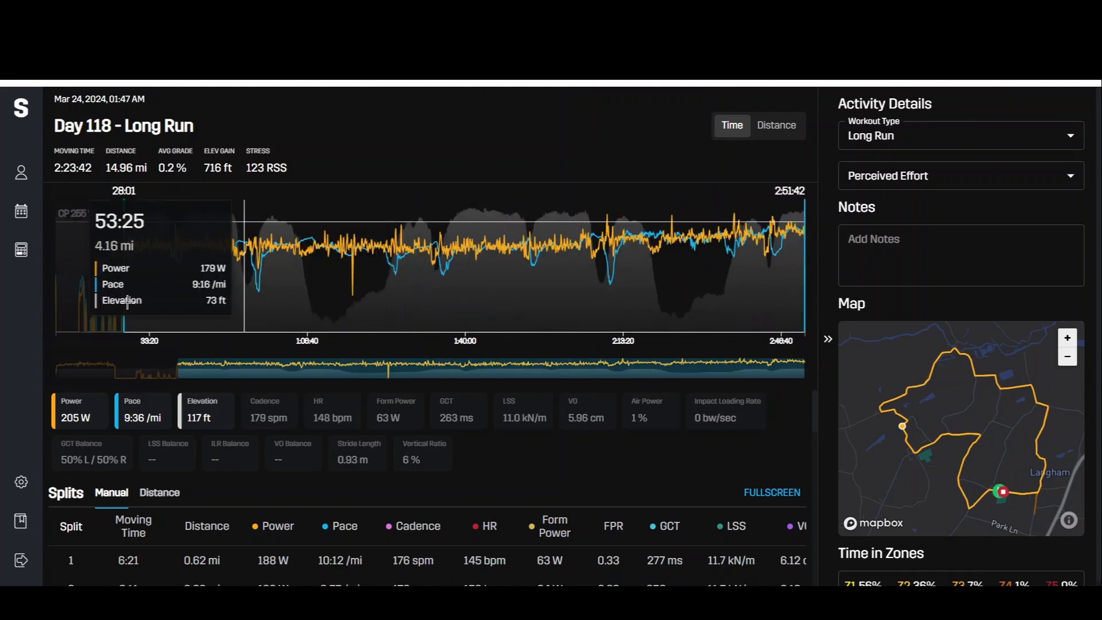
left_click(599, 256)
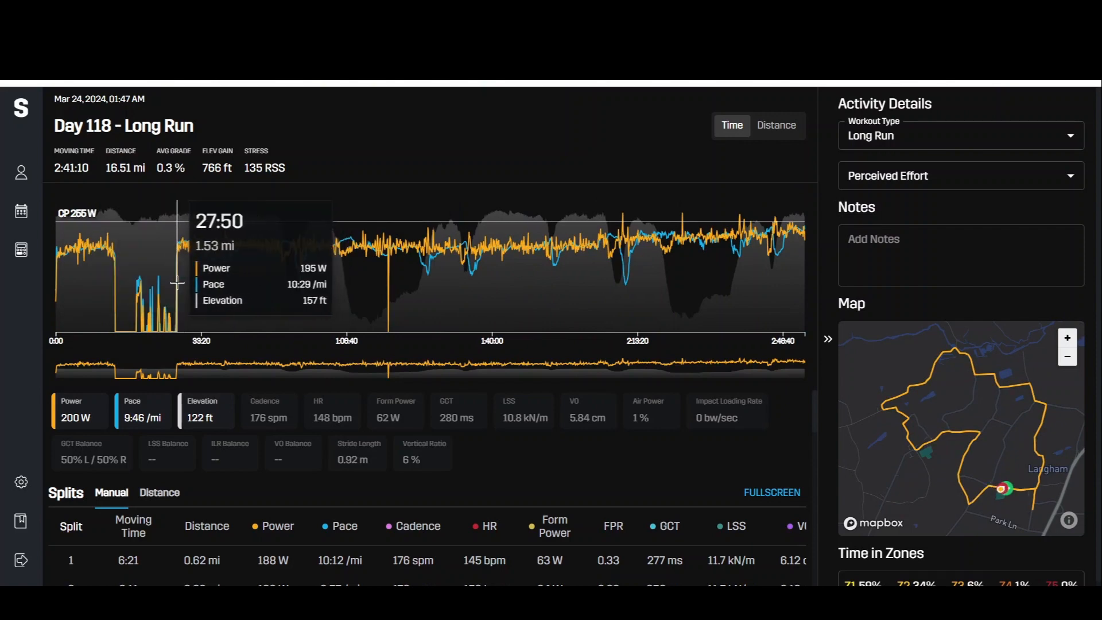
left_click_drag(178, 282, 811, 283)
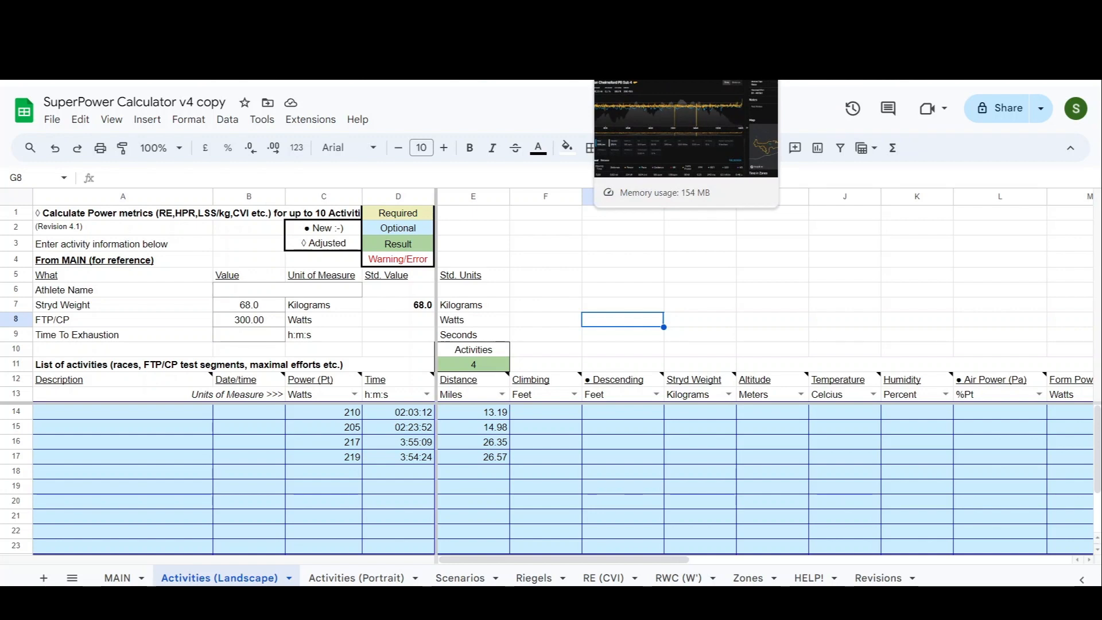
Check the marathon activities in Stryd and compare the Running Effectiveness results in the Activities (Landscape) sheet
left_click(632, 17)
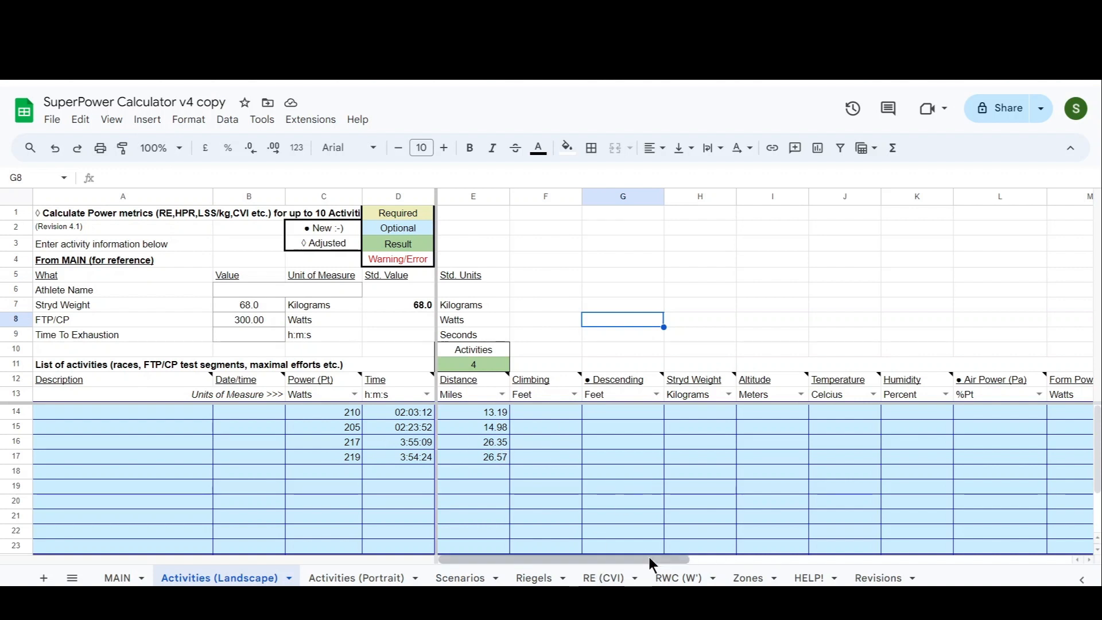
left_click_drag(649, 557, 906, 558)
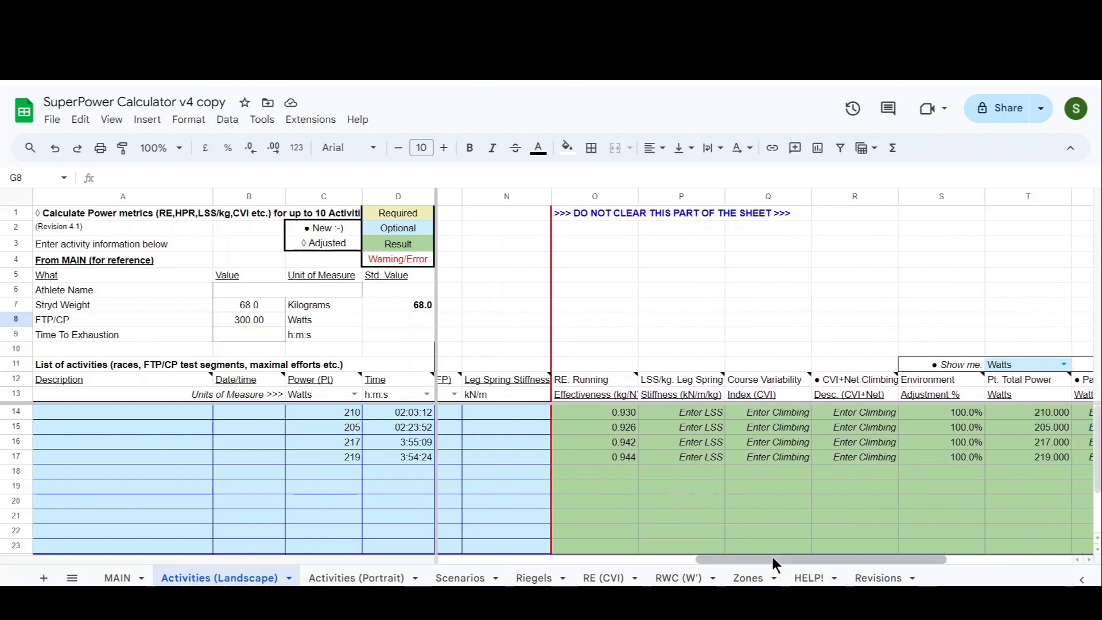
left_click_drag(773, 557, 818, 557)
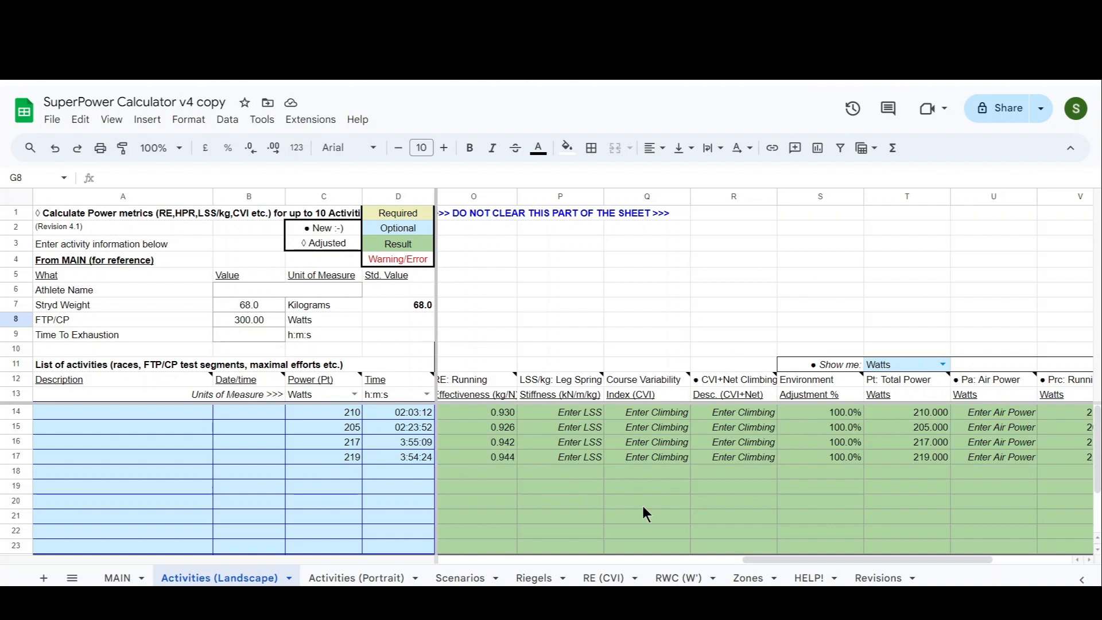
left_click_drag(787, 558, 483, 560)
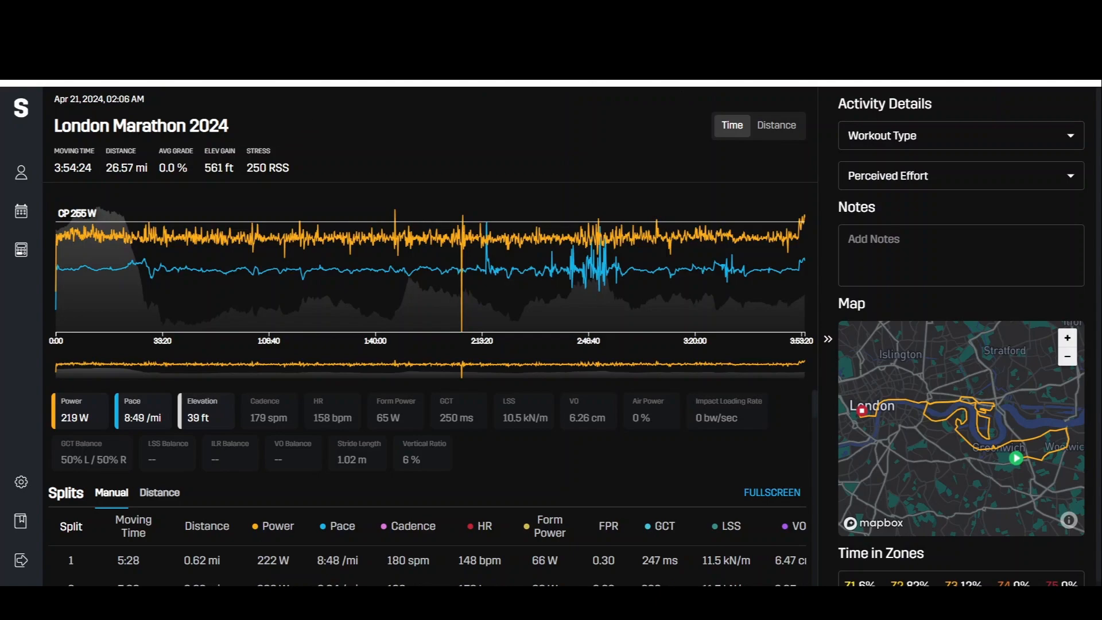
left_click(718, 11)
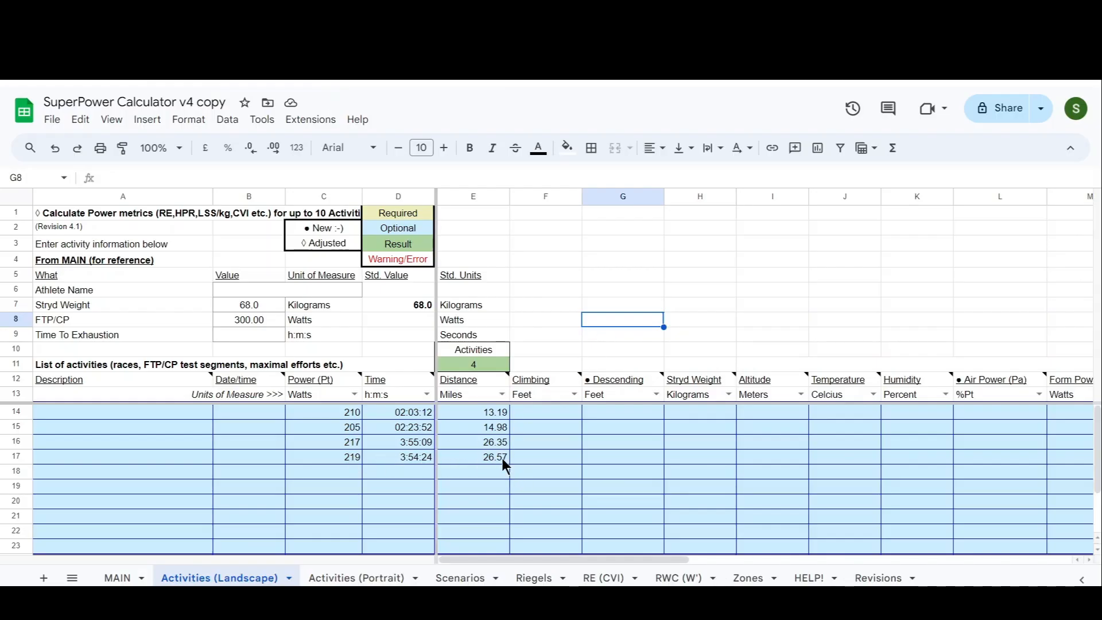
left_click_drag(656, 556, 966, 547)
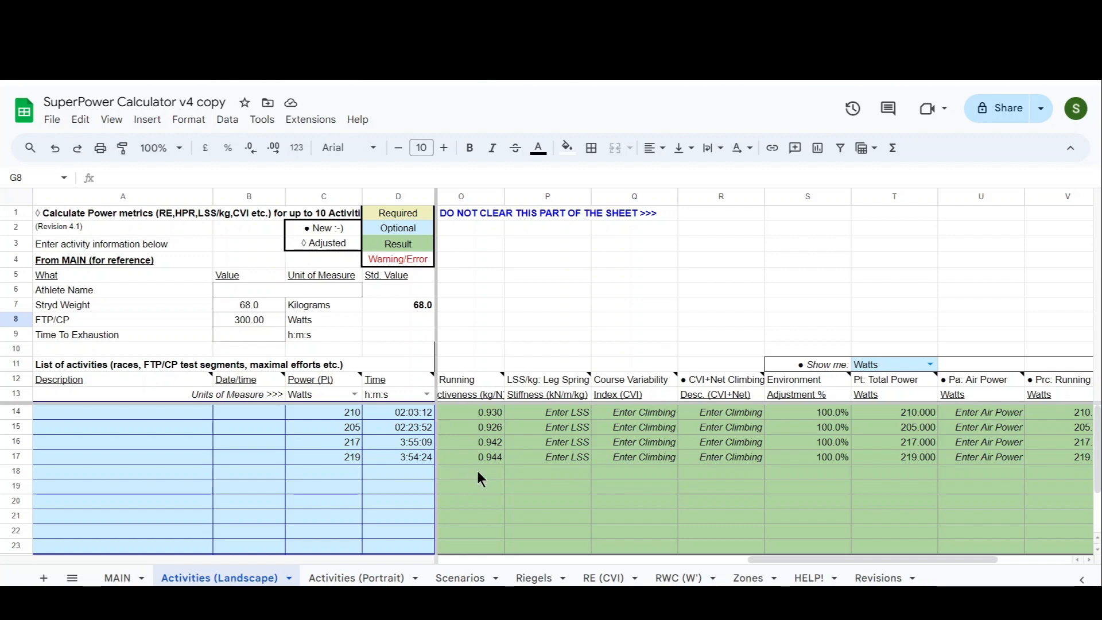
Reselect the Power metrics calculation for up to 10 activities in the MAIN sheet and return to the Activities (Landscape) sheet
left_click(117, 578)
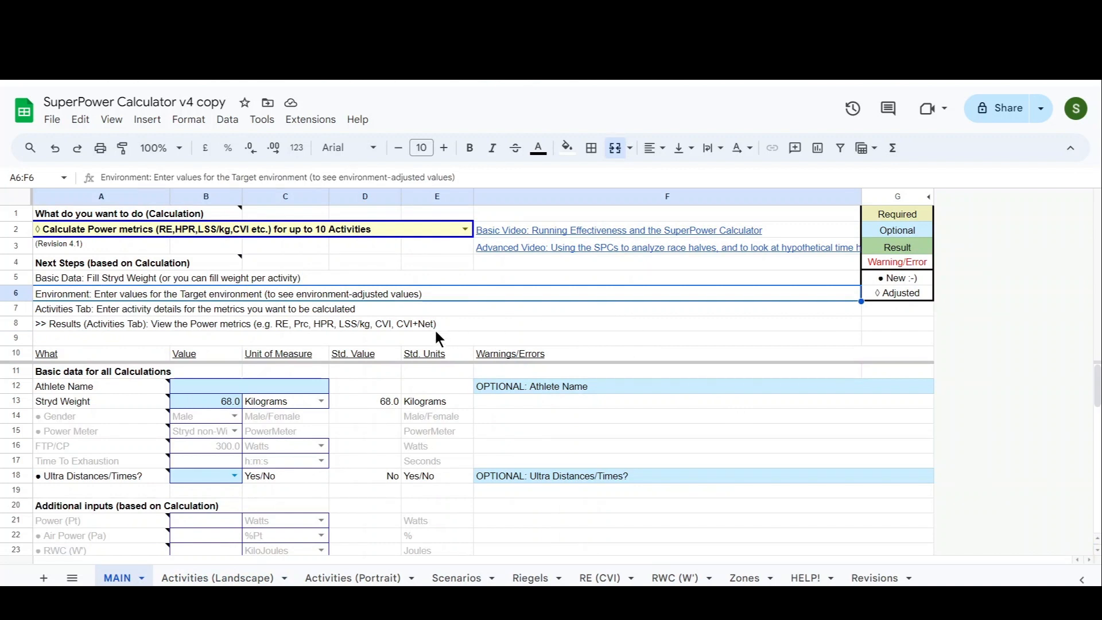
mouse_move(218, 214)
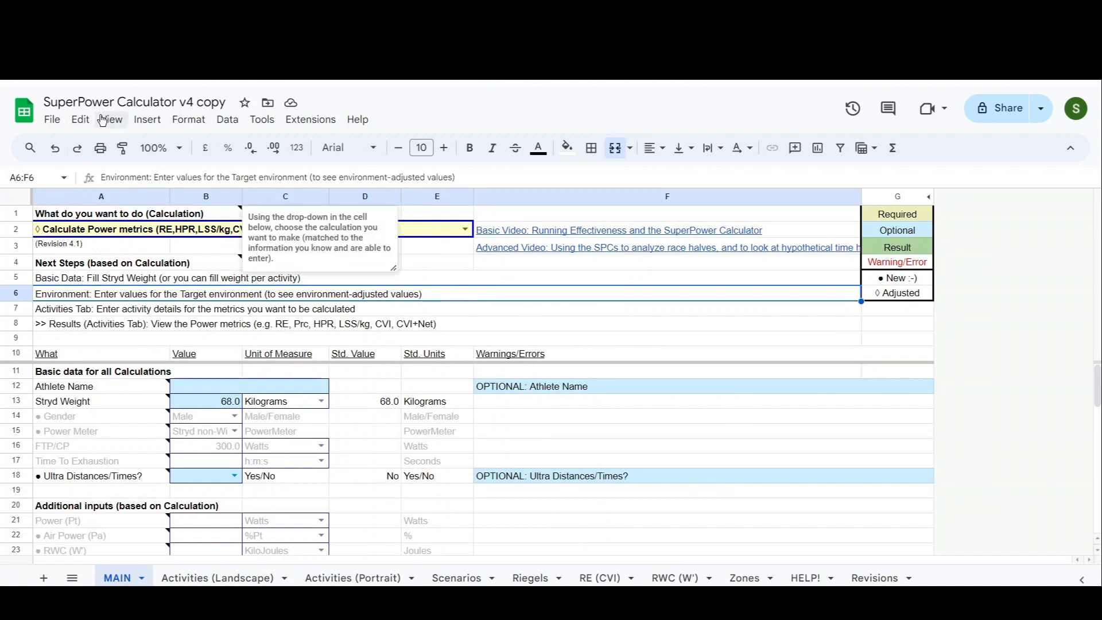
left_click(463, 259)
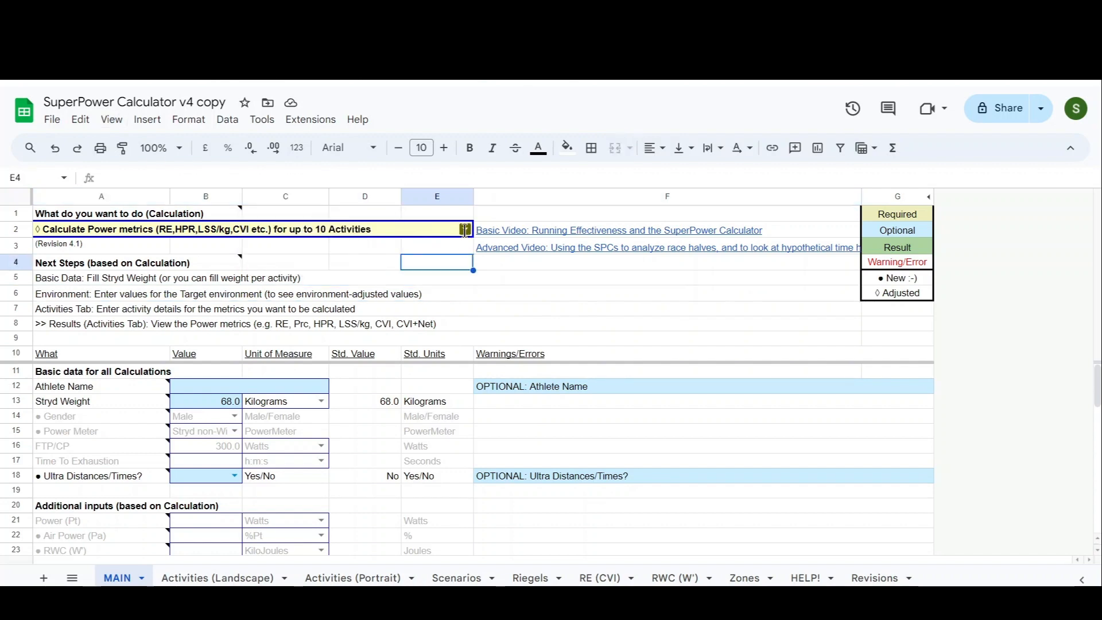
left_click(465, 230)
scroll(183, 527, "down", 2)
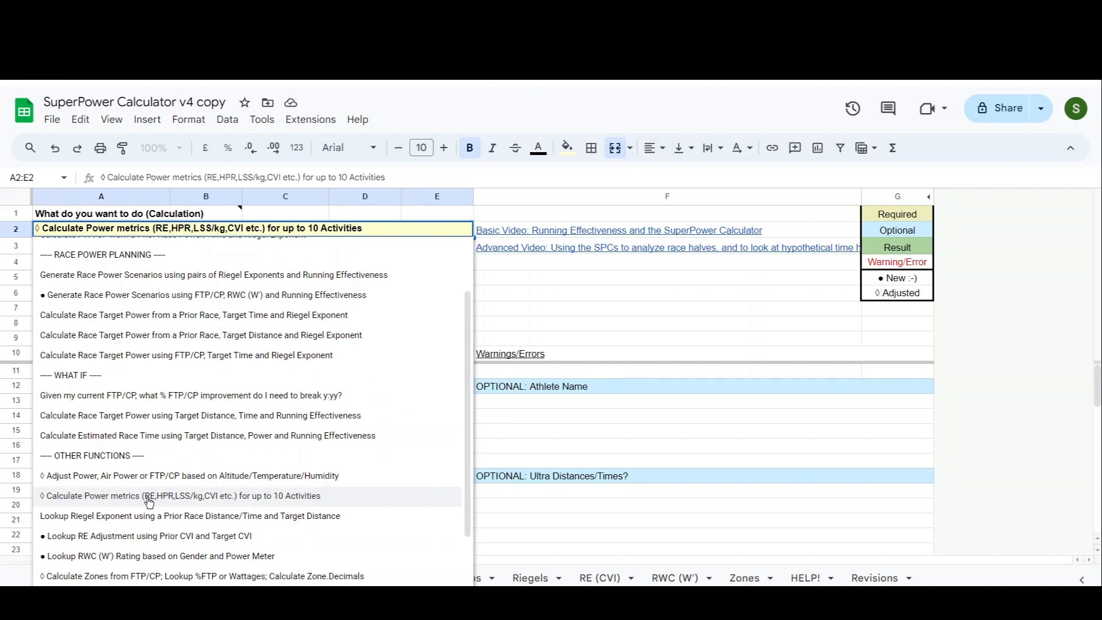
left_click(213, 500)
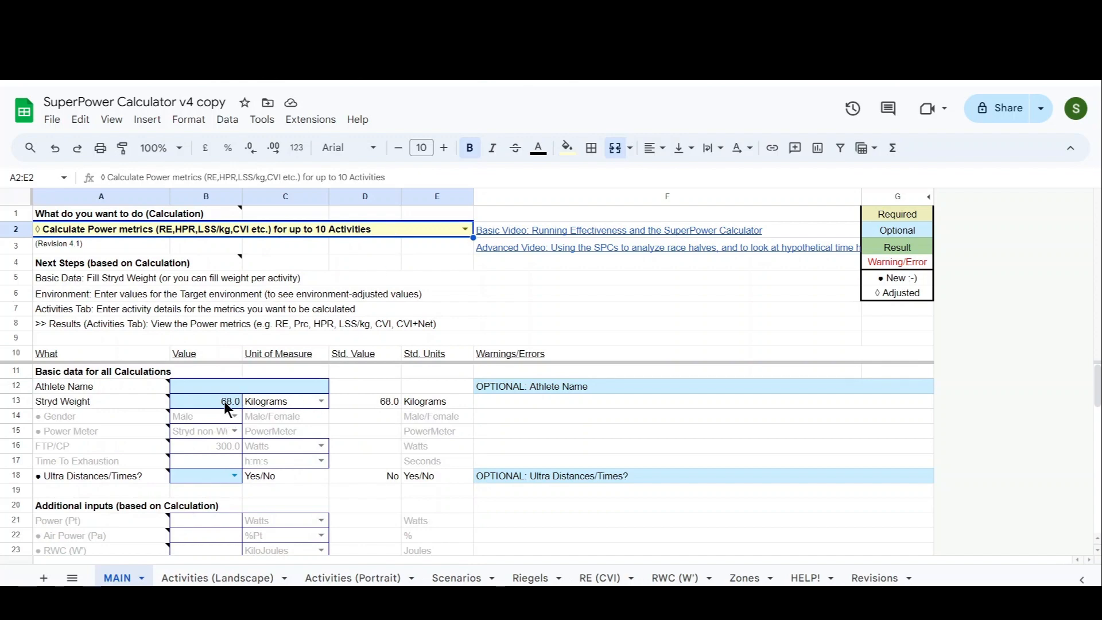
left_click(236, 580)
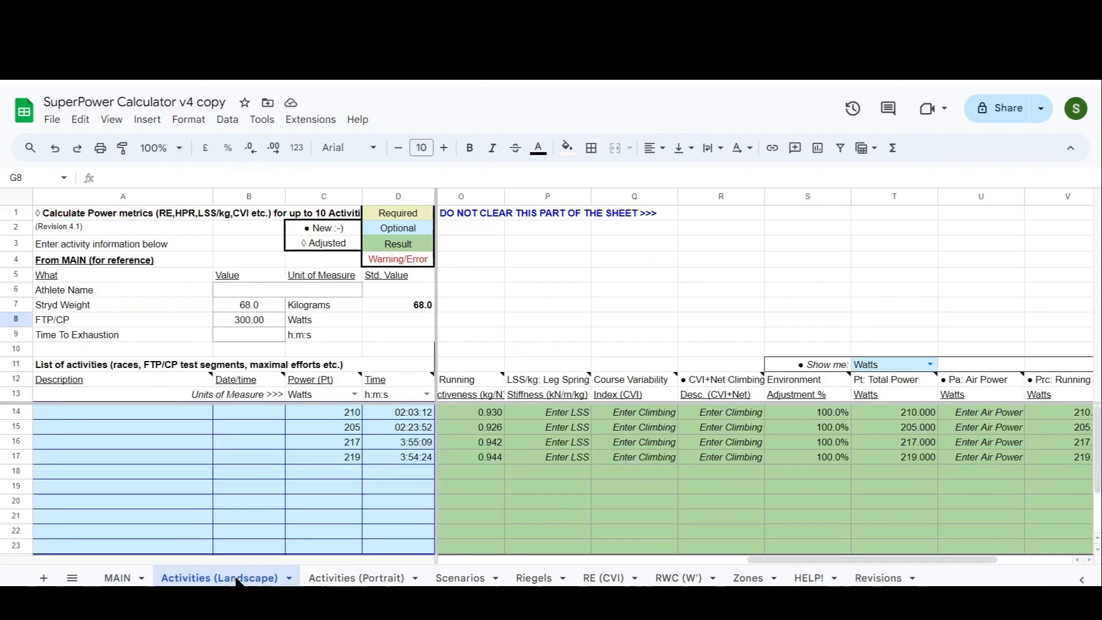